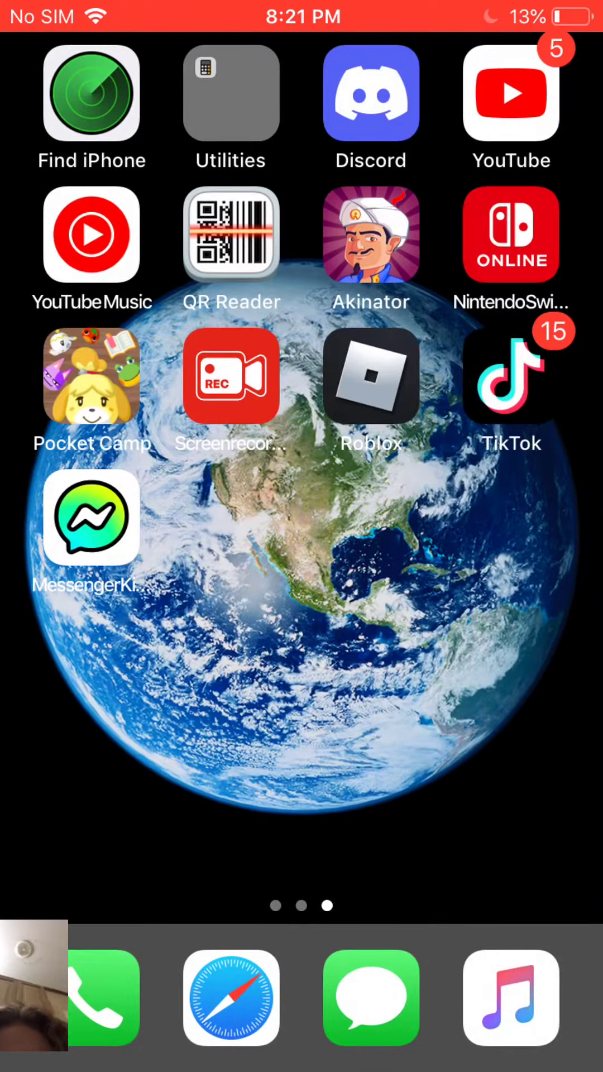
Launch the Roblox app from its icon on the iPhone home screen
left_click(370, 376)
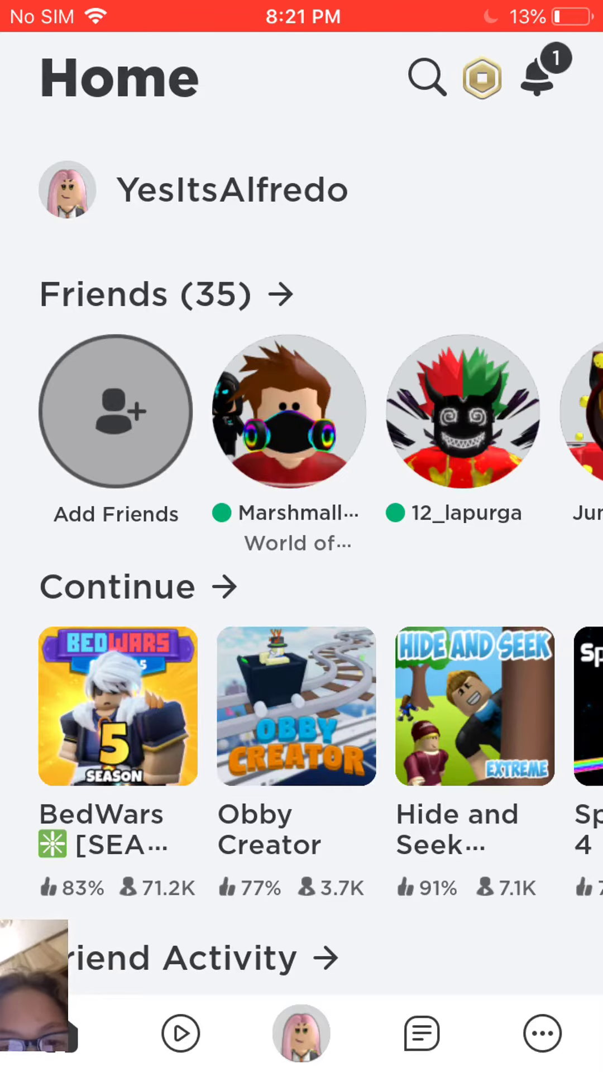
scroll(302, 706, "right", 5)
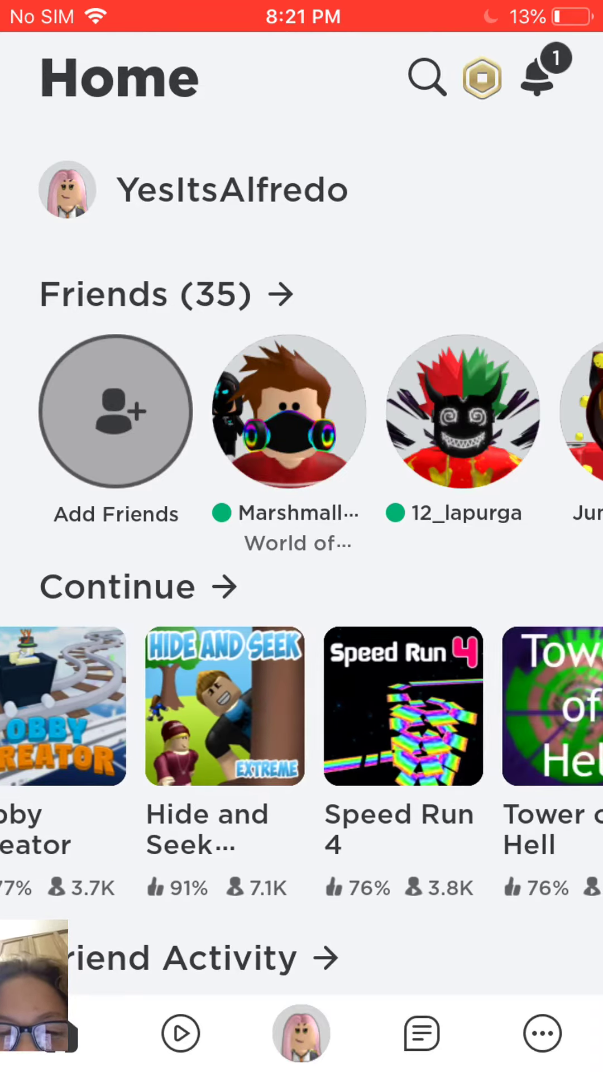
scroll(302, 706, "left", 4)
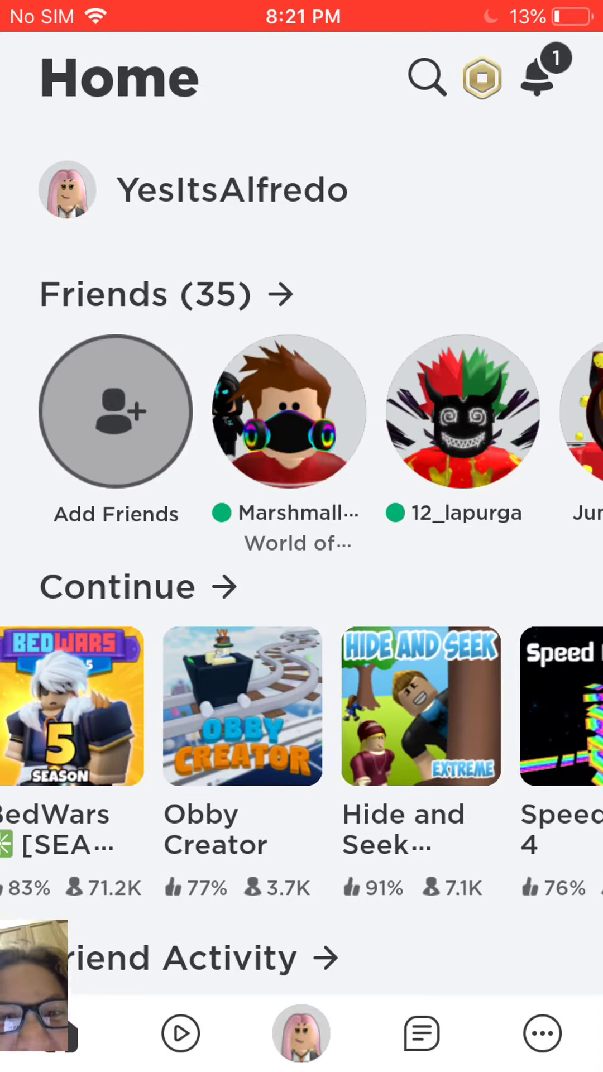
scroll(302, 586, "down", 1)
Open the Obby Creator tile from the Continue row
left_click(243, 670)
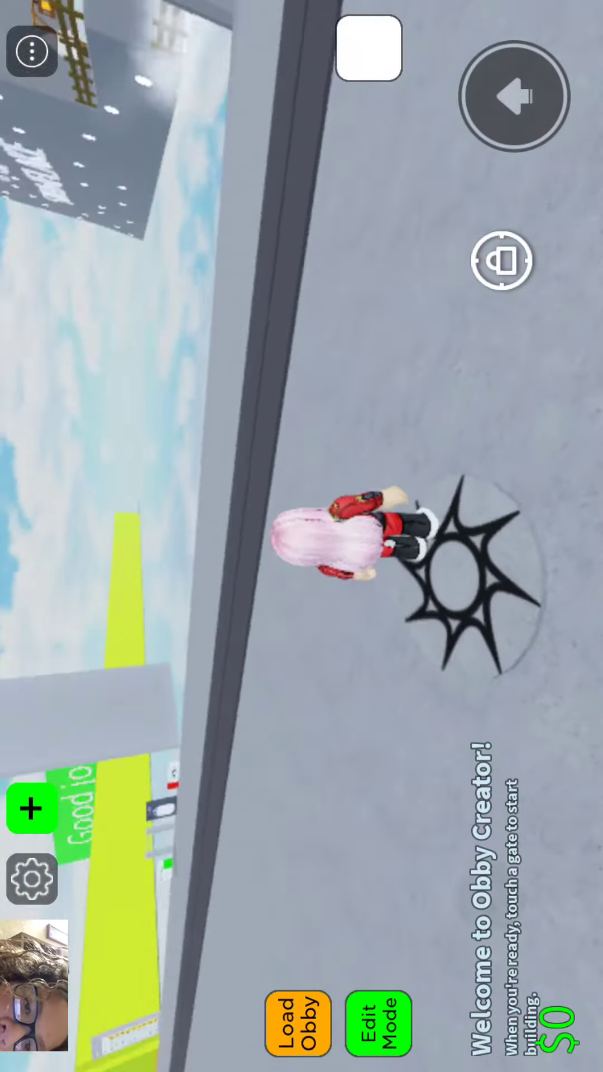
Steer the avatar from the spawn emblem along the walkway onto the red pad
left_click_drag(411, 898, 382, 897)
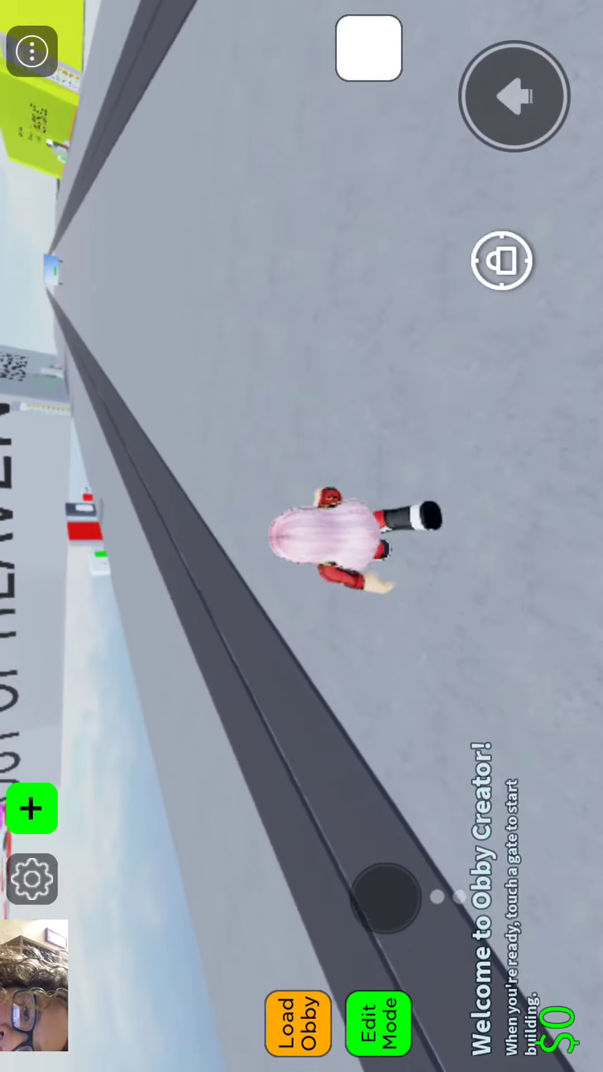
left_click_drag(381, 896, 395, 910)
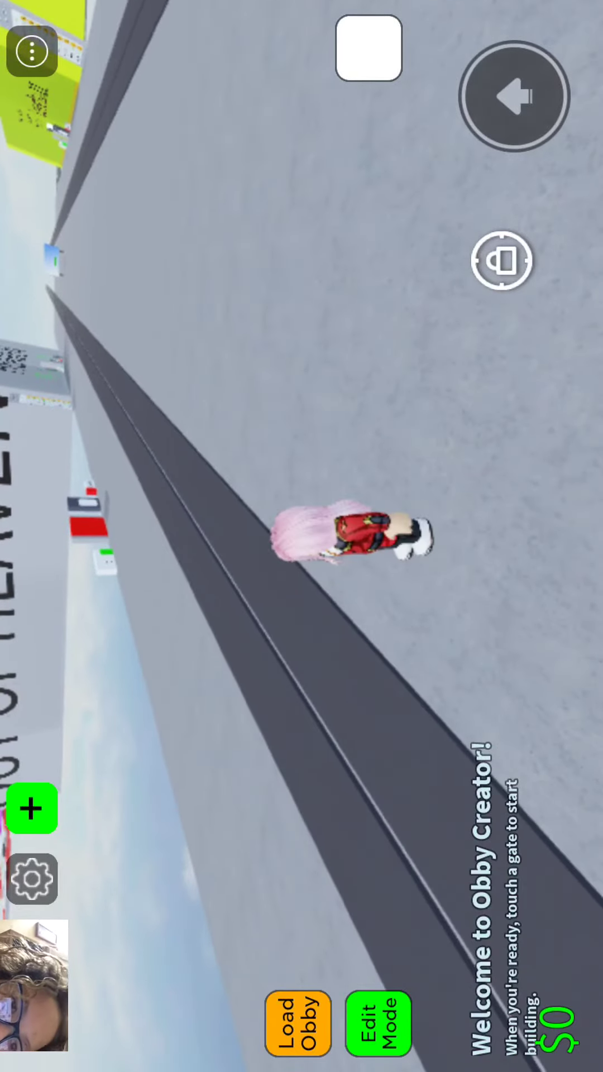
left_click_drag(554, 873, 536, 864)
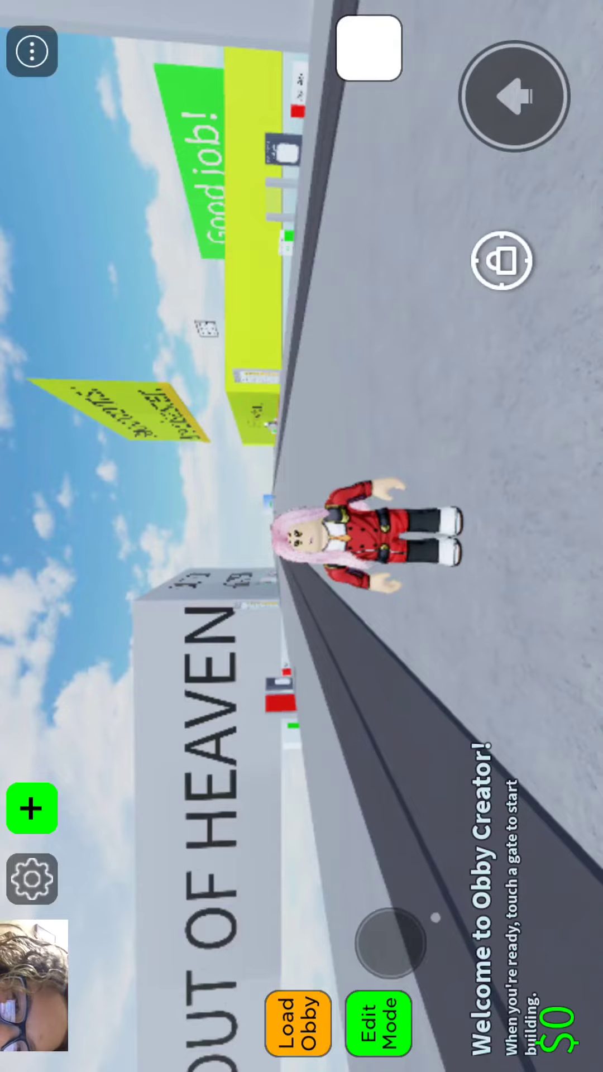
left_click_drag(391, 944, 426, 922)
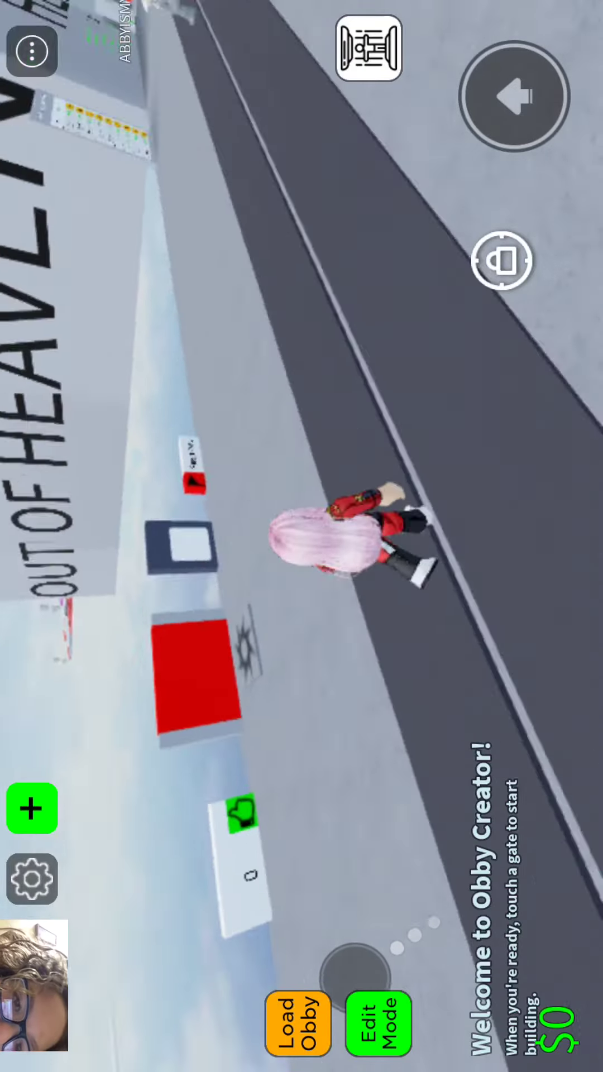
mouse_move(361, 958)
left_mouse_down()
mouse_move(335, 880)
mouse_move(326, 888)
left_mouse_up()
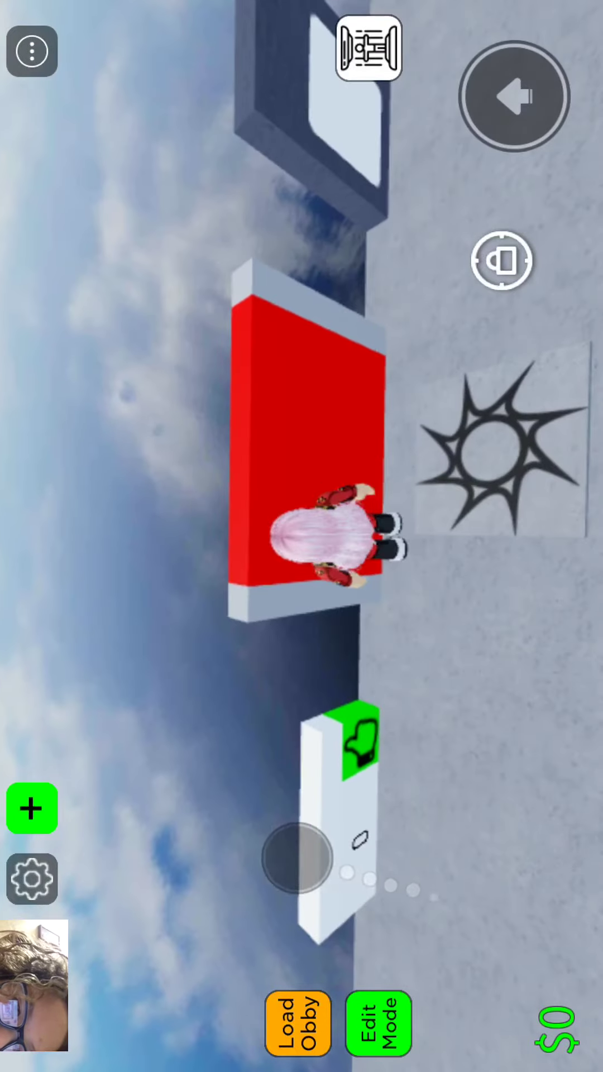
left_click_drag(325, 888, 295, 855)
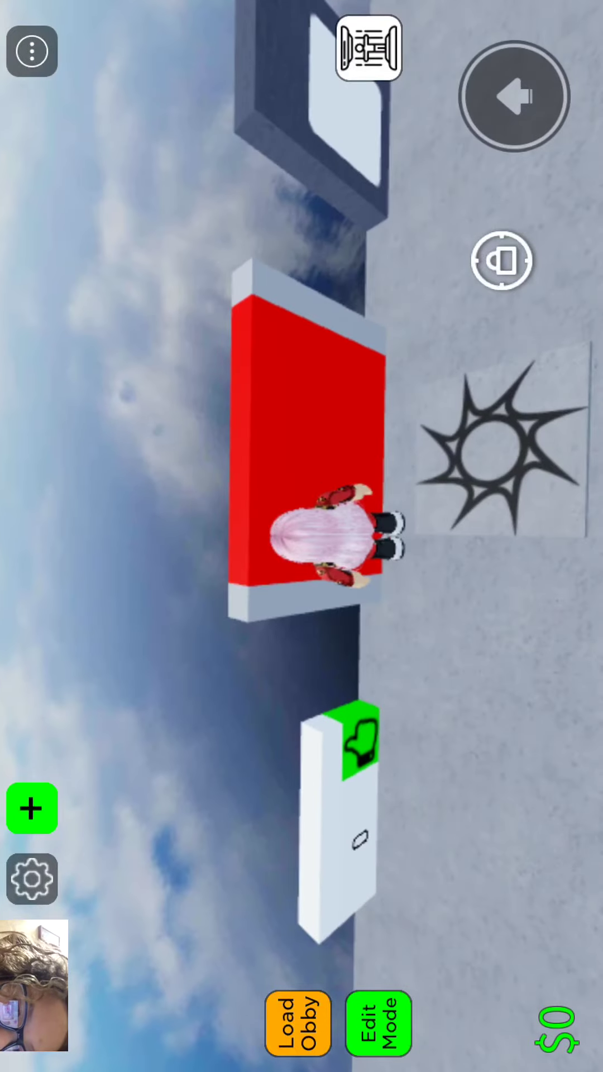
Open the Load Obby list of saved obbies
left_click(298, 1024)
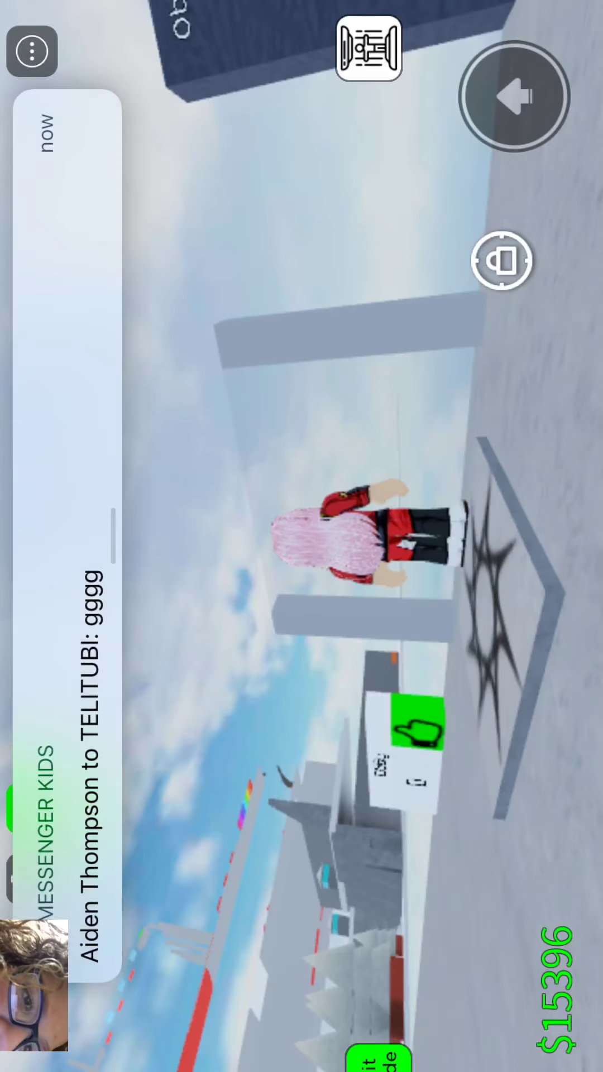
Switch the obby to Edit Mode, exit to the home screen, and bring up the Screen Recorder stop controls
left_click(378, 1023)
key("super")
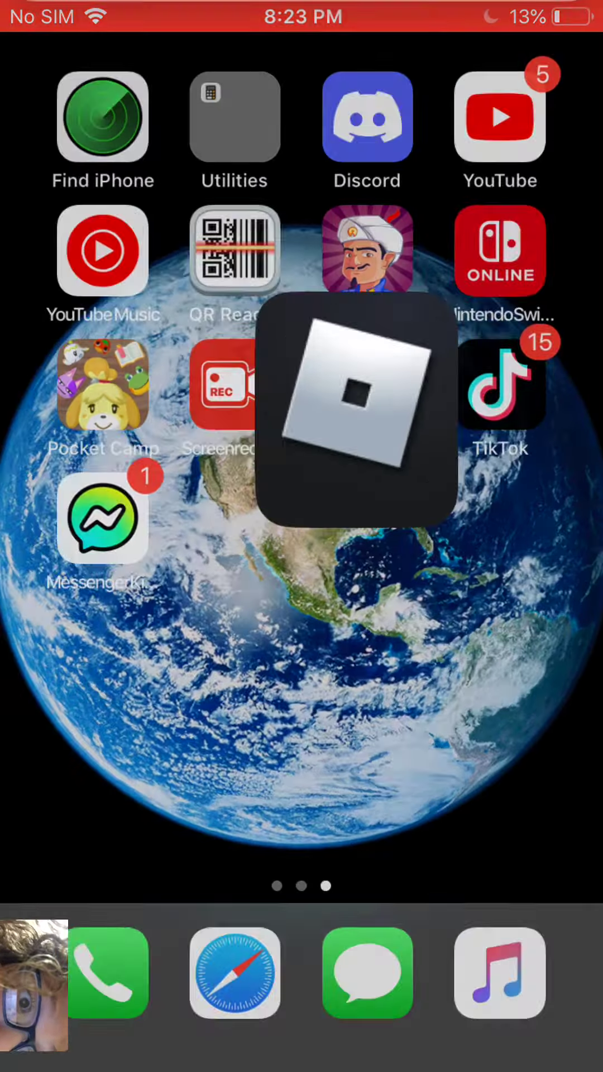
left_click(263, 383)
left_click(294, 562)
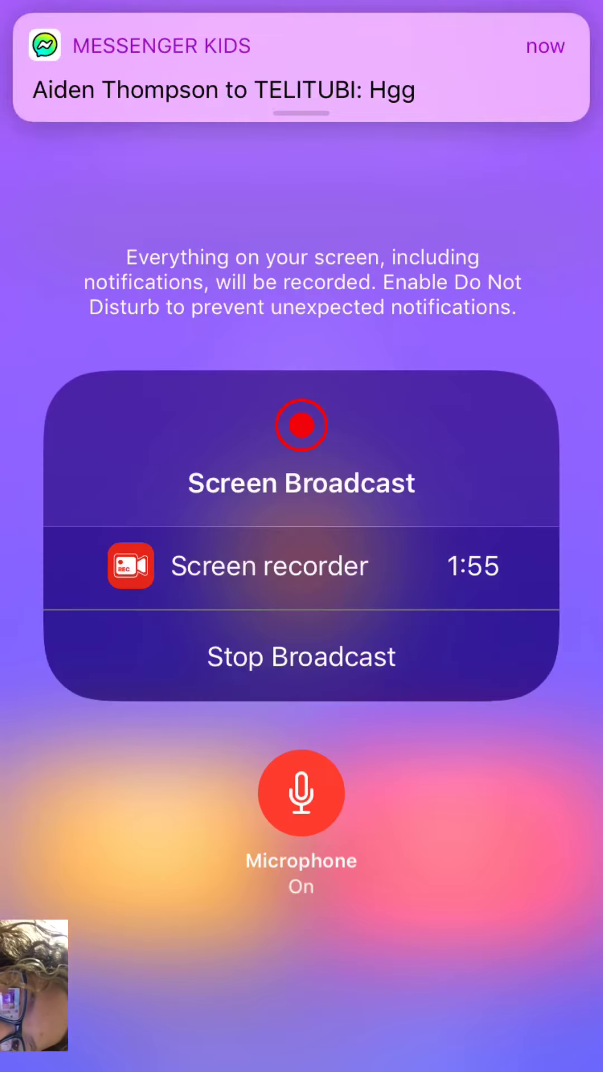